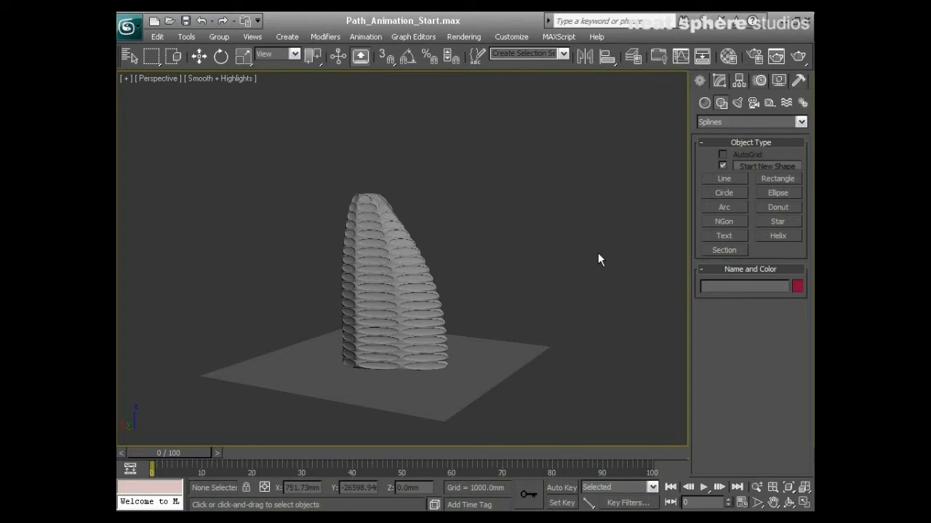
Draw a helix centred on the tower with both radii about 9586 mm so it encircles the building
{"action": "left_click", "coordinate": [786, 234]}
{"action": "middle_click_drag", "start_coordinate": [451, 293], "coordinate": [405, 337], "text": "alt"}
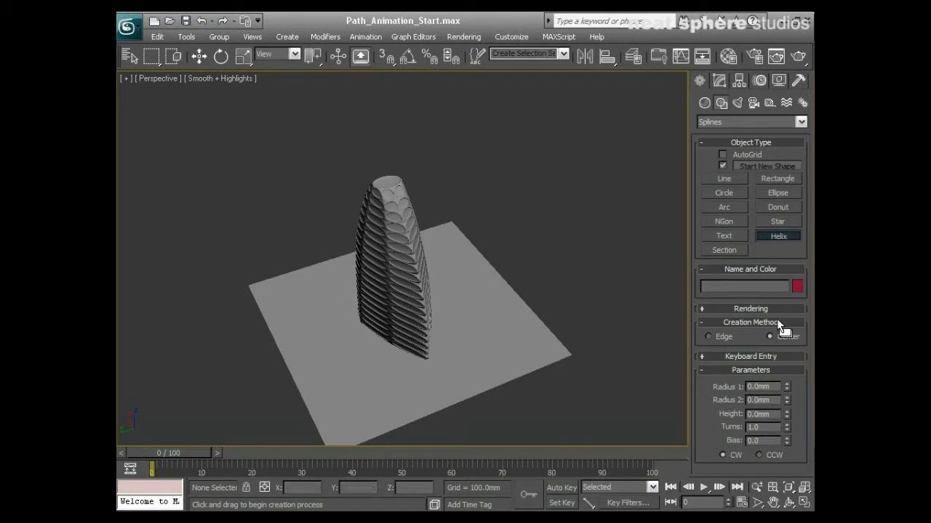
{"action": "left_click_drag", "start_coordinate": [395, 318], "coordinate": [782, 476]}
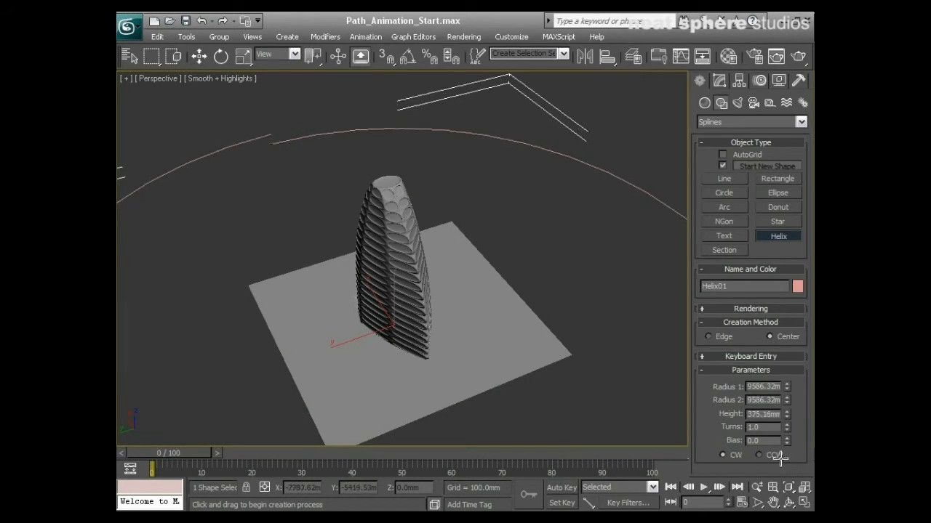
{"action": "left_click", "coordinate": [611, 189]}
{"action": "left_click", "coordinate": [541, 167]}
{"action": "right_click", "coordinate": [545, 183]}
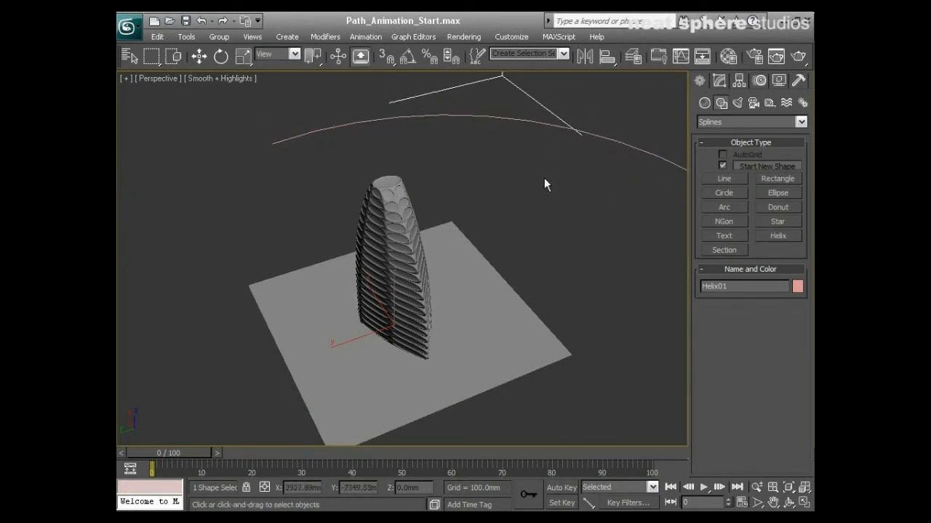
Create a target camera placed outside the tower within the helix, with its target at the building's base
{"action": "scroll", "coordinate": [545, 183], "scroll_direction": "down", "scroll_amount": 4}
{"action": "middle_click_drag", "start_coordinate": [545, 182], "coordinate": [540, 271]}
{"action": "scroll", "coordinate": [371, 291], "scroll_direction": "up", "scroll_amount": 4}
{"action": "middle_click_drag", "start_coordinate": [372, 292], "coordinate": [466, 291], "text": "alt"}
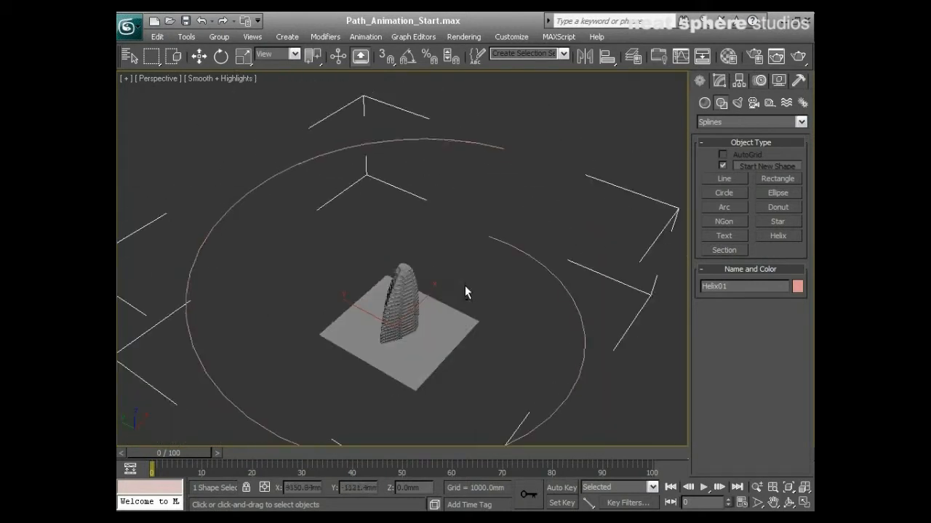
{"action": "left_click", "coordinate": [753, 103]}
{"action": "left_click", "coordinate": [724, 168]}
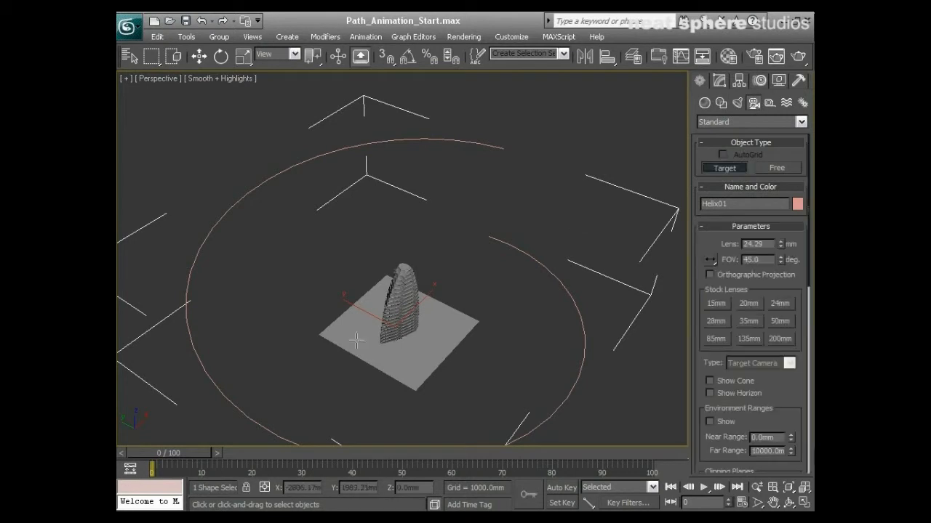
{"action": "left_click_drag", "start_coordinate": [293, 382], "coordinate": [393, 327]}
{"action": "middle_click_drag", "start_coordinate": [394, 327], "coordinate": [450, 367], "text": "alt"}
{"action": "right_click", "coordinate": [449, 373]}
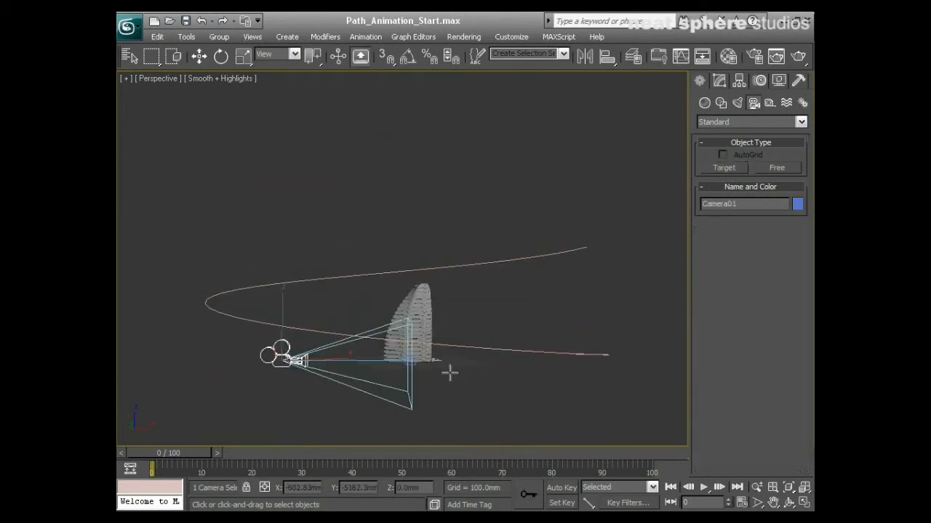
{"action": "key", "text": "w"}
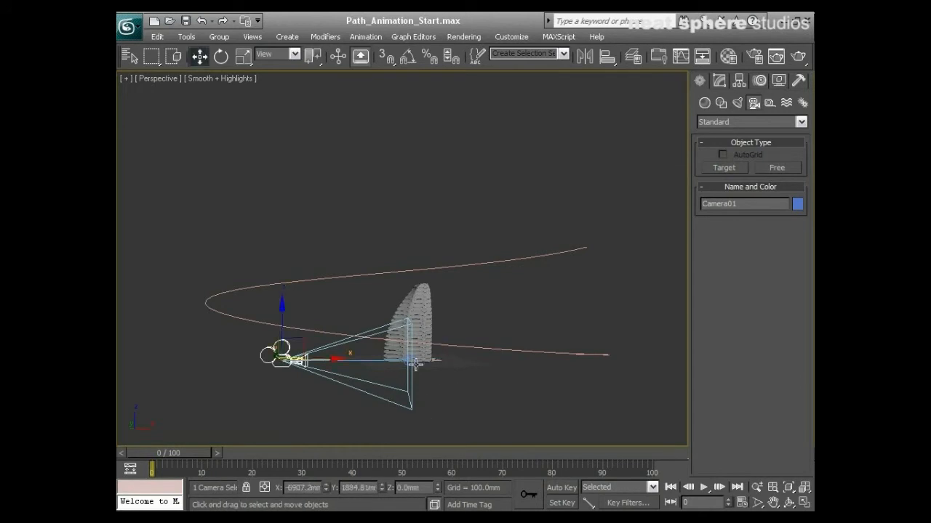
{"action": "left_click", "coordinate": [413, 365]}
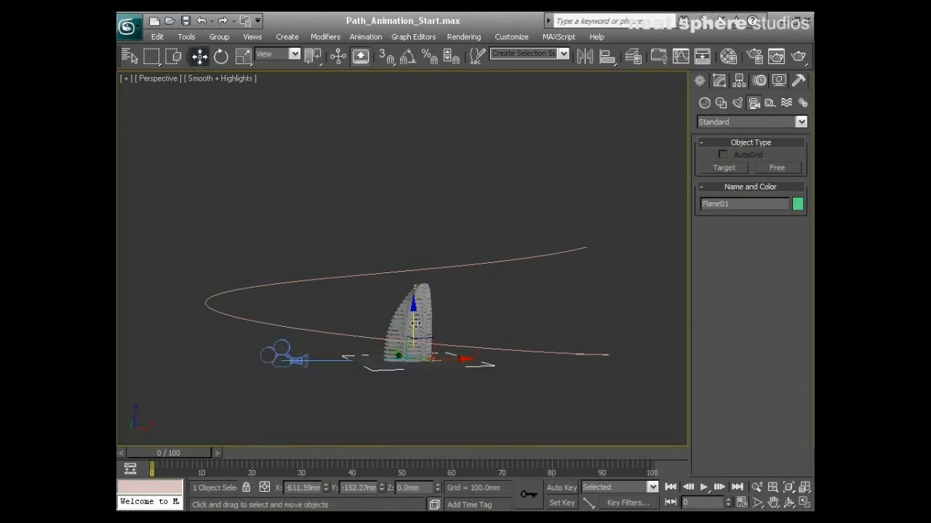
{"action": "left_click_drag", "start_coordinate": [415, 324], "coordinate": [415, 297]}
{"action": "key", "text": "ctrl+z"}
Display the perspective viewport in wireframe to expose the camera target inside the tower's base
{"action": "scroll", "coordinate": [416, 349], "scroll_direction": "up", "scroll_amount": 4}
{"action": "middle_click_drag", "start_coordinate": [422, 379], "coordinate": [418, 407]}
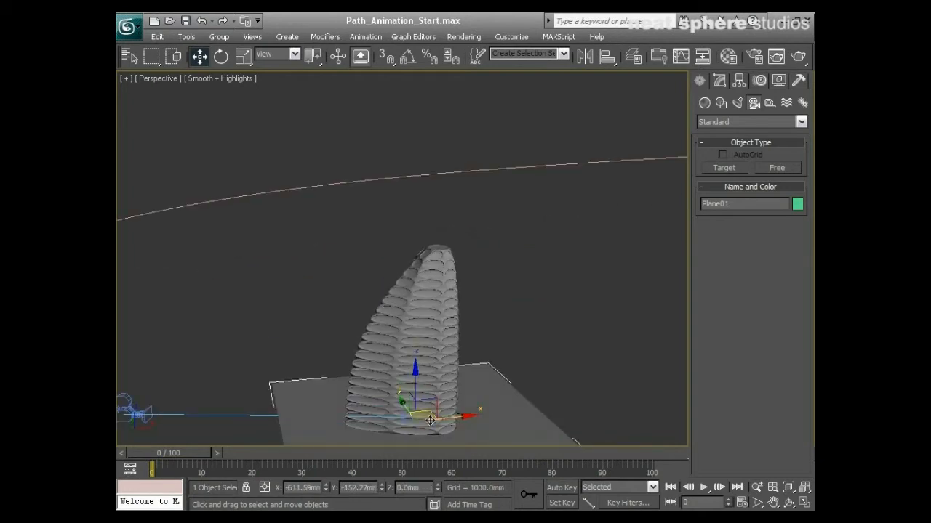
{"action": "left_click", "coordinate": [420, 424]}
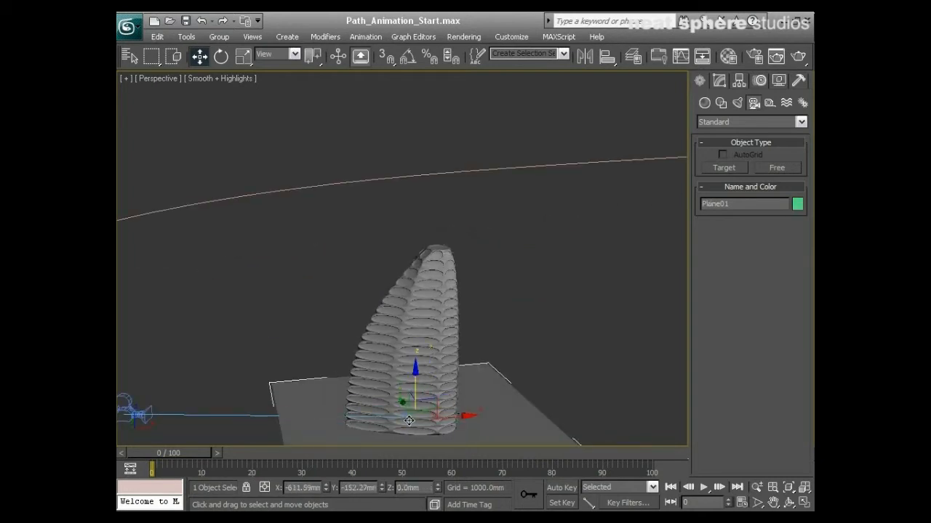
{"action": "left_click", "coordinate": [418, 378]}
{"action": "key", "text": "F3"}
{"action": "middle_click_drag", "start_coordinate": [434, 392], "coordinate": [447, 322]}
{"action": "middle_click_drag", "start_coordinate": [413, 366], "coordinate": [413, 371], "text": "ctrl+alt"}
Raise the camera target vertically from the tower's base to about the building's mid-height
{"action": "key", "text": "w"}
{"action": "left_click", "coordinate": [404, 347]}
{"action": "left_click_drag", "start_coordinate": [404, 322], "coordinate": [391, 121]}
{"action": "scroll", "coordinate": [391, 135], "scroll_direction": "down", "scroll_amount": 5}
{"action": "middle_click_drag", "start_coordinate": [412, 249], "coordinate": [404, 187], "text": "alt"}
{"action": "left_click_drag", "start_coordinate": [402, 190], "coordinate": [403, 183]}
Select the camera itself and expand its motion controller assignments
{"action": "scroll", "coordinate": [327, 266], "scroll_direction": "down", "scroll_amount": 5}
{"action": "middle_click_drag", "start_coordinate": [373, 285], "coordinate": [498, 297]}
{"action": "middle_click_drag", "start_coordinate": [498, 297], "coordinate": [437, 313]}
{"action": "key", "text": "alt+z"}
{"action": "middle_click_drag", "start_coordinate": [438, 371], "coordinate": [435, 345], "text": "ctrl+alt"}
{"action": "middle_click_drag", "start_coordinate": [435, 345], "coordinate": [361, 371], "text": "alt"}
{"action": "left_click", "coordinate": [493, 349]}
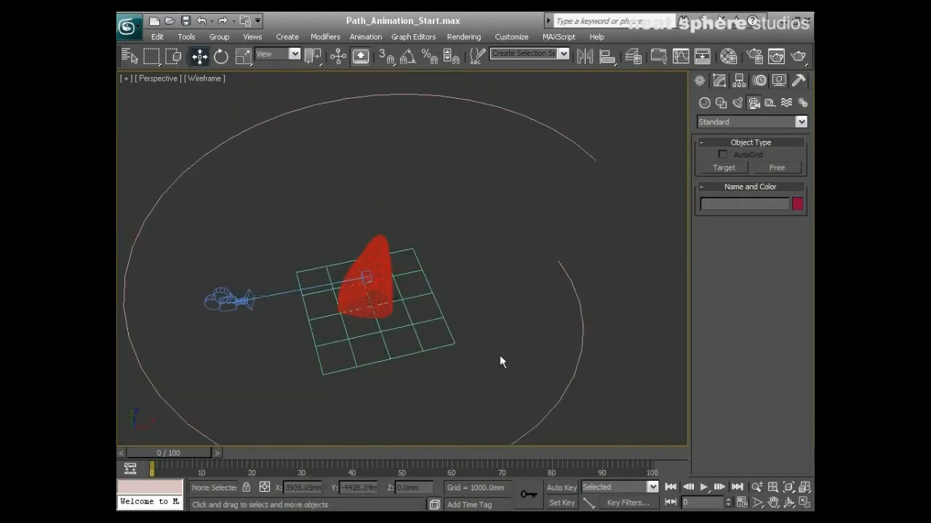
{"action": "left_click", "coordinate": [225, 298]}
{"action": "key", "text": "q"}
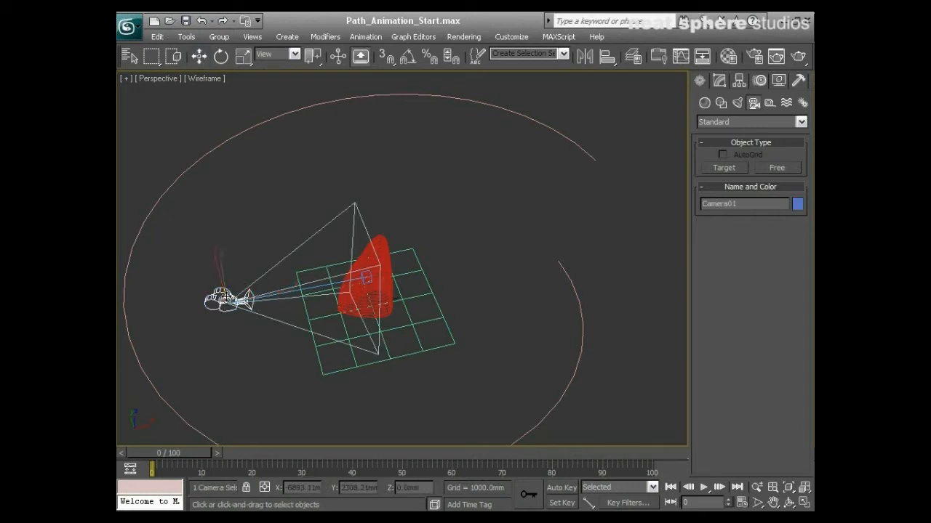
{"action": "left_click", "coordinate": [760, 81]}
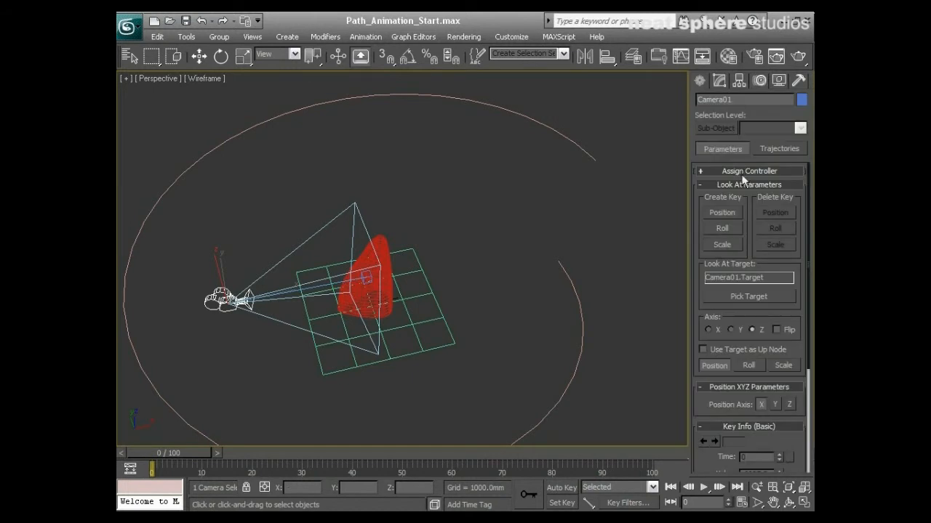
{"action": "left_click", "coordinate": [743, 172]}
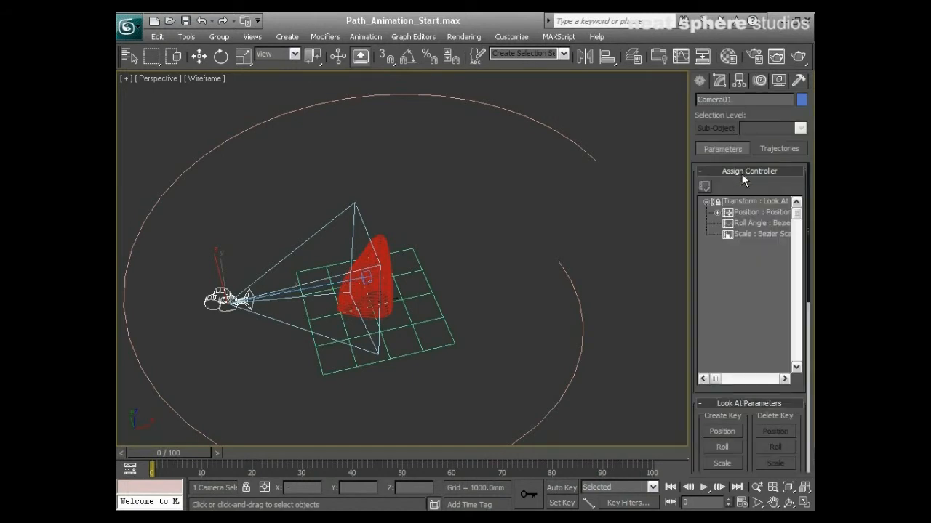
Assign a Path Constraint as the camera's position controller
{"action": "left_click", "coordinate": [753, 212]}
{"action": "mouse_move", "coordinate": [720, 383]}
{"action": "left_mouse_down"}
{"action": "mouse_move", "coordinate": [756, 383]}
{"action": "mouse_move", "coordinate": [725, 383]}
{"action": "left_mouse_up"}
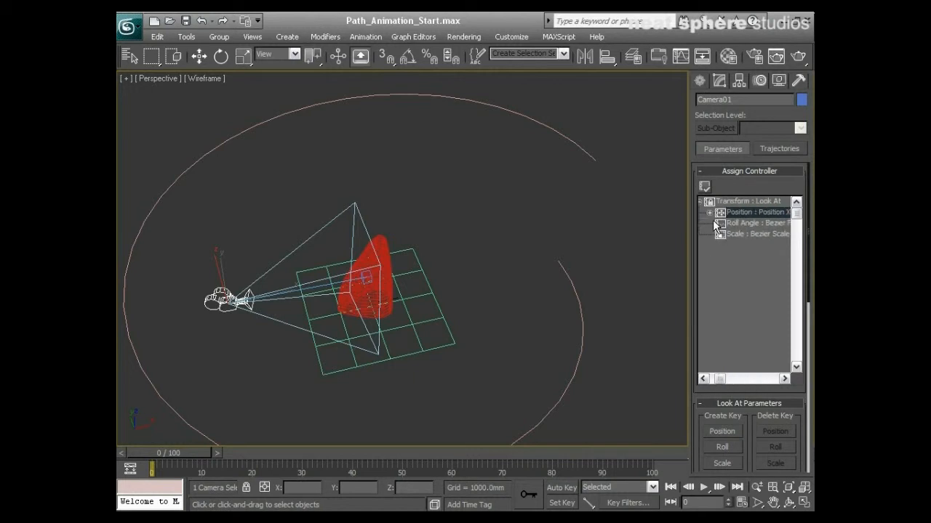
{"action": "left_click", "coordinate": [709, 212]}
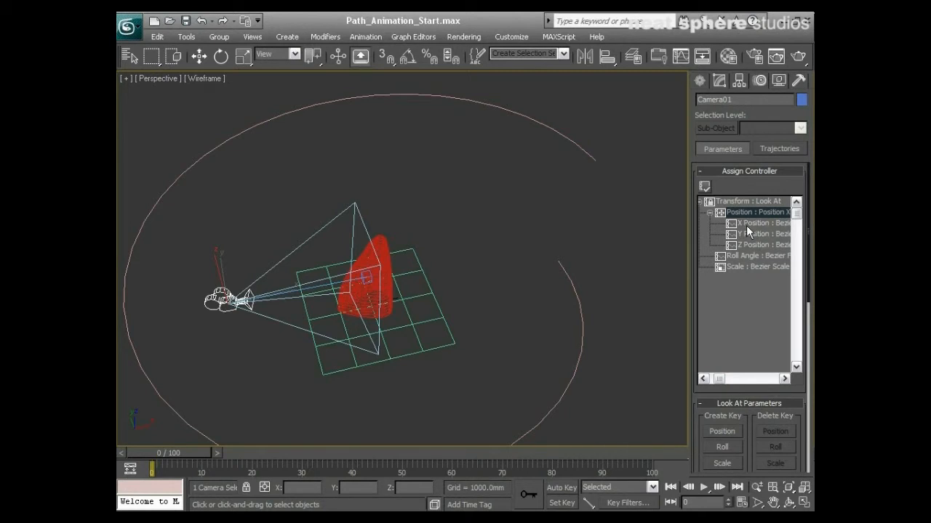
{"action": "left_click", "coordinate": [702, 187]}
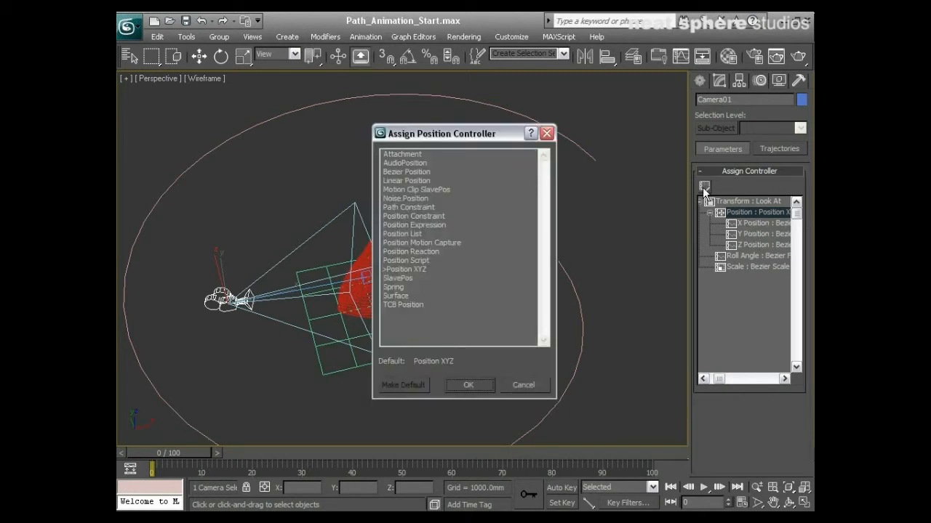
{"action": "left_click", "coordinate": [392, 207]}
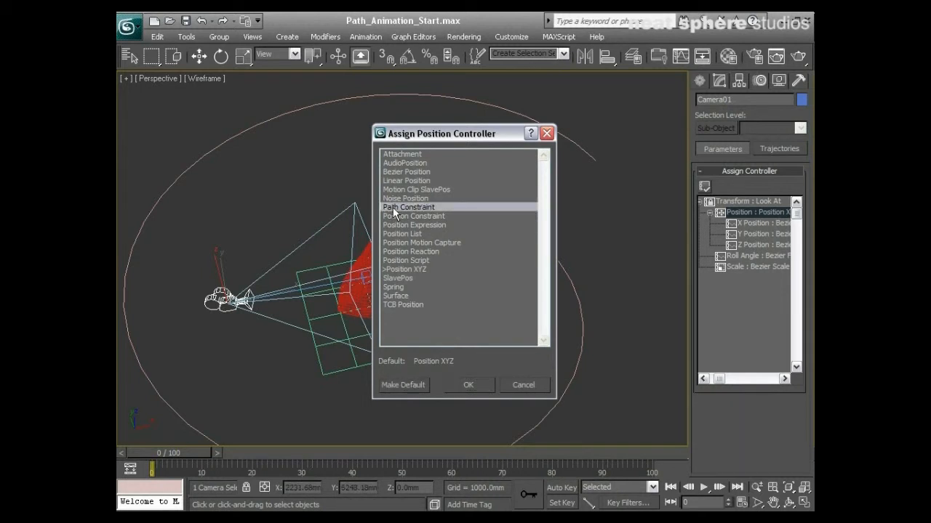
{"action": "left_click", "coordinate": [479, 385]}
Add the helix as the path target of the camera's Path Constraint
{"action": "left_click_drag", "start_coordinate": [702, 406], "coordinate": [698, 182]}
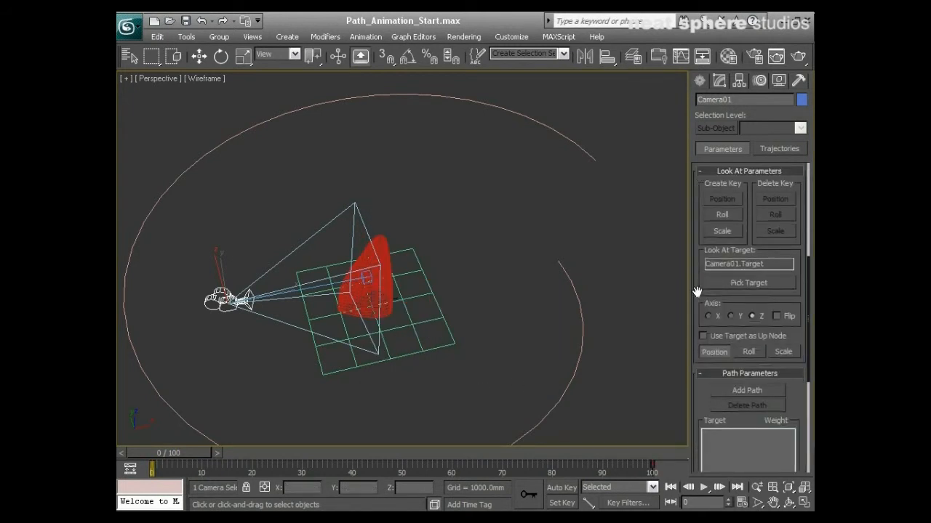
{"action": "left_click_drag", "start_coordinate": [696, 300], "coordinate": [699, 146]}
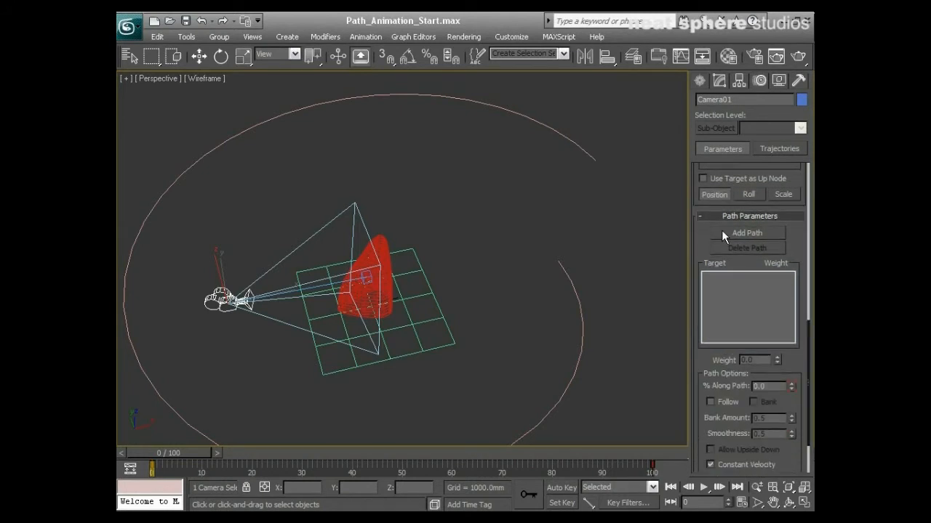
{"action": "left_click", "coordinate": [722, 230]}
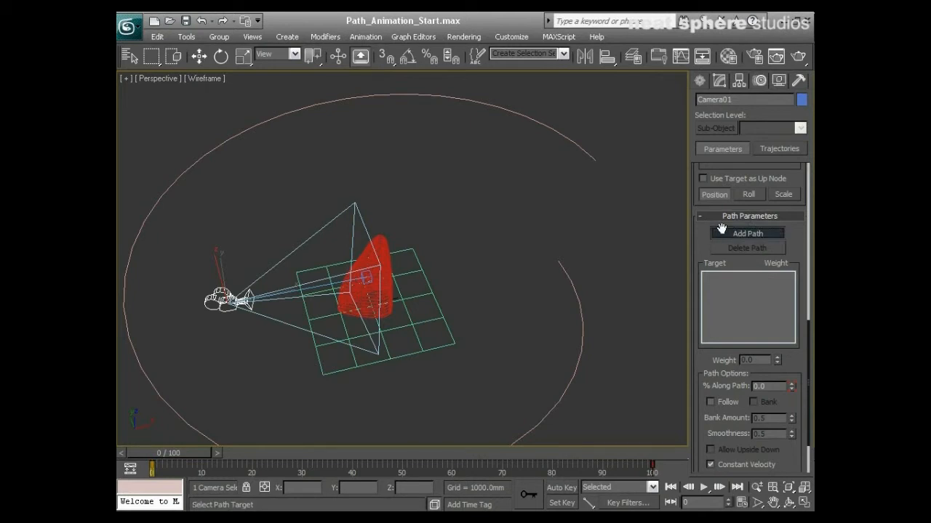
{"action": "left_click", "coordinate": [543, 127]}
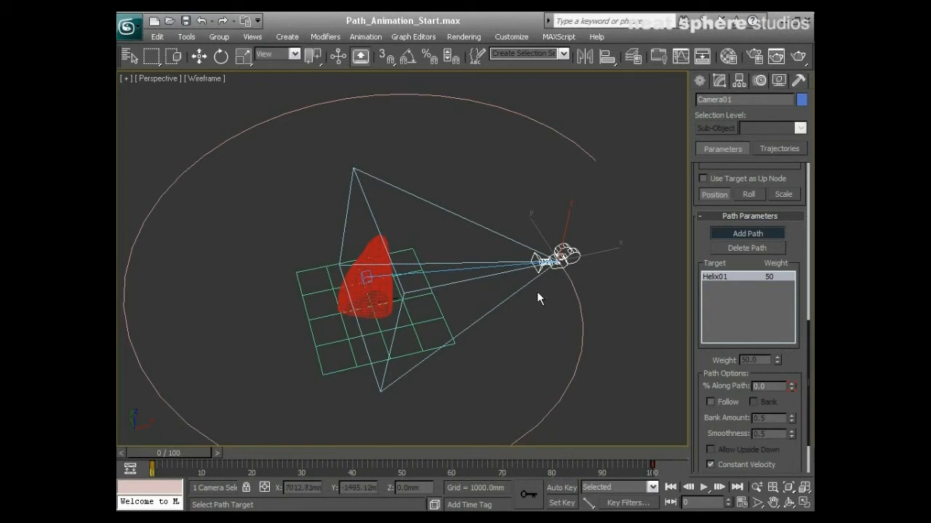
View the whole helix from a lower angle and scrub to frame 37 to check the camera's travel
{"action": "scroll", "coordinate": [522, 344], "scroll_direction": "down", "scroll_amount": 3}
{"action": "middle_click_drag", "start_coordinate": [521, 344], "coordinate": [521, 334]}
{"action": "left_click", "coordinate": [789, 502]}
{"action": "left_click_drag", "start_coordinate": [434, 355], "coordinate": [285, 409]}
{"action": "right_click", "coordinate": [284, 410]}
{"action": "left_click_drag", "start_coordinate": [145, 453], "coordinate": [338, 436]}
{"action": "left_click", "coordinate": [747, 233]}
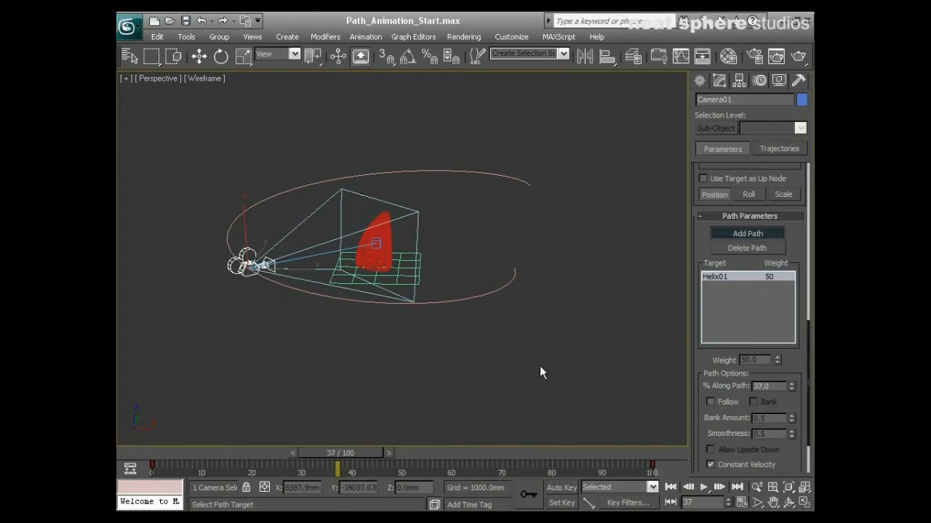
Configure the time settings to PAL, playback in all viewports and an animation length of 125 frames
{"action": "left_click", "coordinate": [740, 502]}
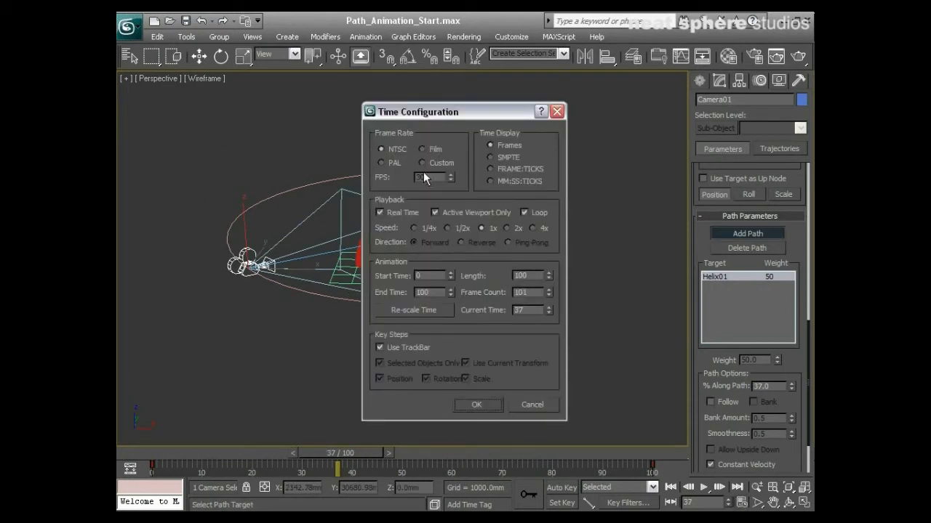
{"action": "left_click", "coordinate": [379, 163]}
{"action": "left_click", "coordinate": [435, 213]}
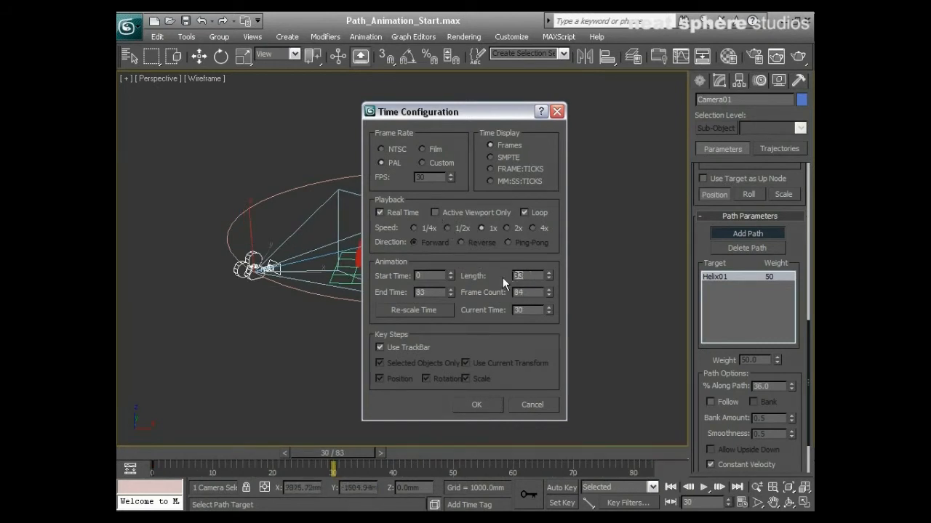
{"action": "type", "text": "125"}
{"action": "key", "text": "Return"}
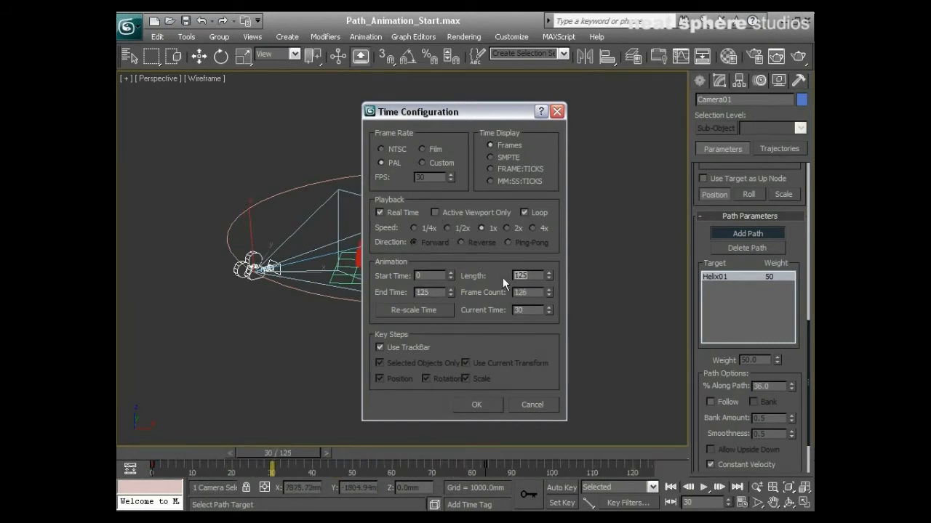
{"action": "left_click", "coordinate": [476, 404]}
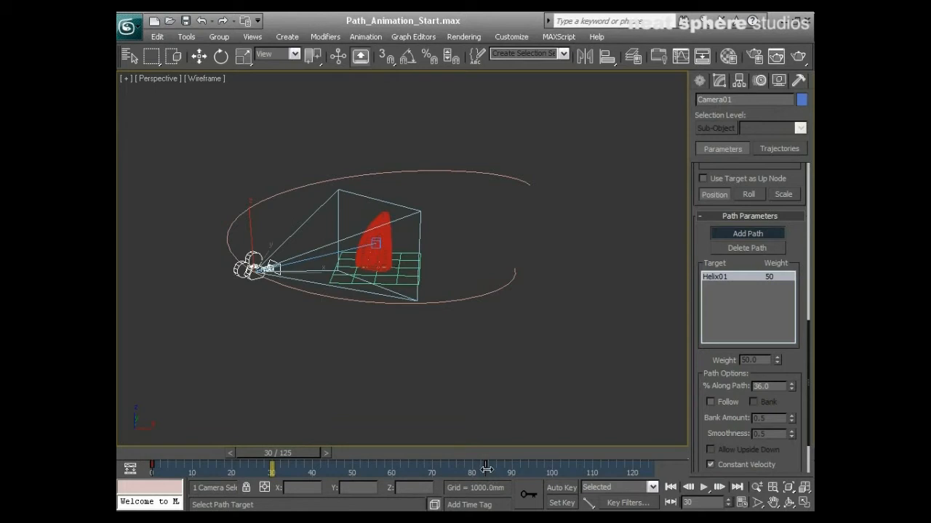
Move the camera's final path key to frame 125, end path picking and scrub to frame 45
{"action": "left_click_drag", "start_coordinate": [487, 470], "coordinate": [653, 472]}
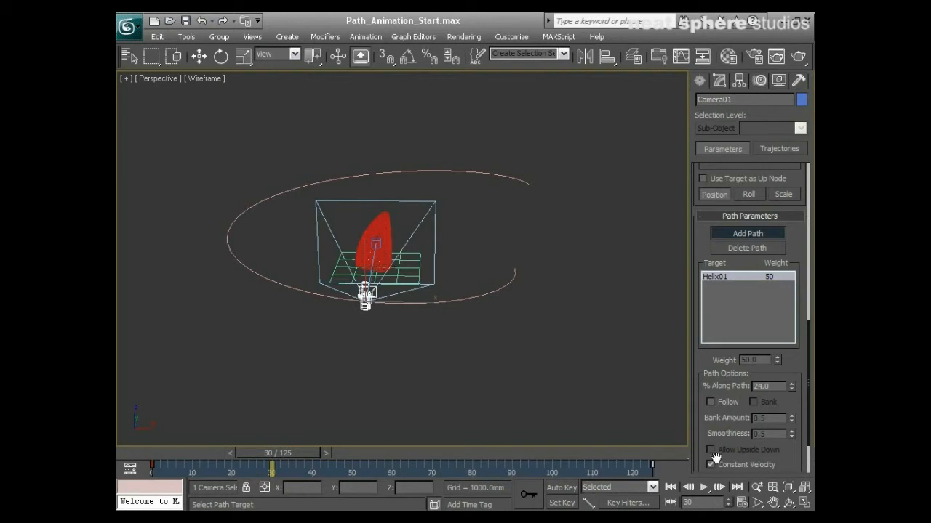
{"action": "left_click", "coordinate": [726, 235]}
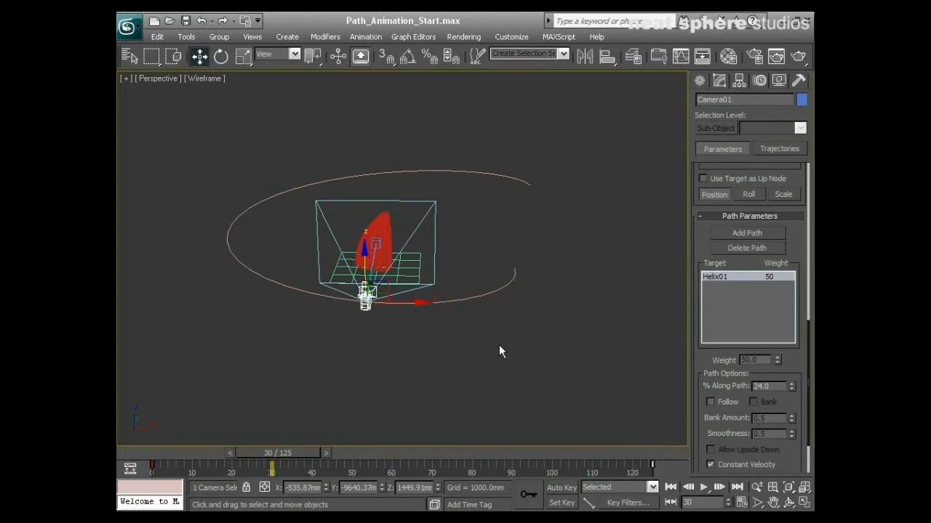
{"action": "left_click_drag", "start_coordinate": [260, 455], "coordinate": [332, 452]}
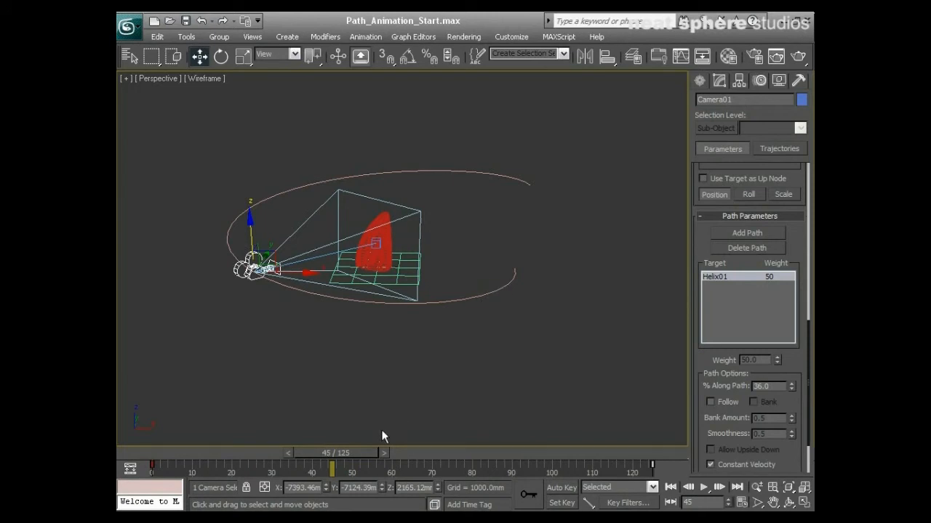
Show the four-viewport layout and change the Left view to a Camera01 view with Smooth + Highlights shading
{"action": "left_click", "coordinate": [804, 502]}
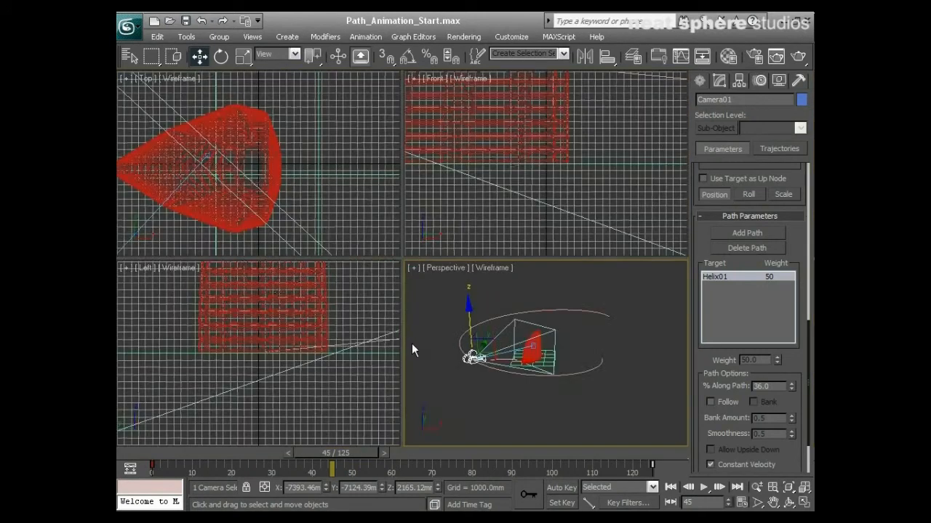
{"action": "left_click", "coordinate": [144, 268]}
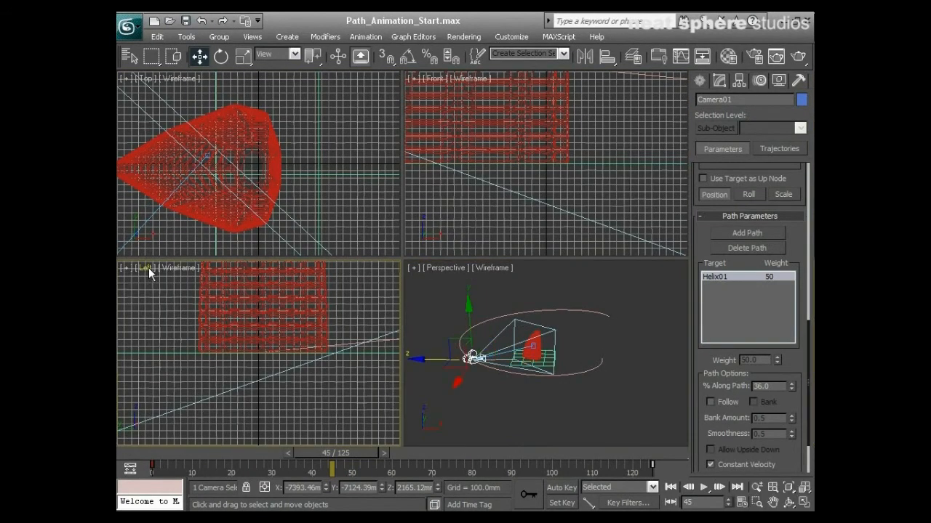
{"action": "left_click", "coordinate": [148, 267]}
{"action": "mouse_move", "coordinate": [168, 266]}
{"action": "left_click", "coordinate": [288, 263]}
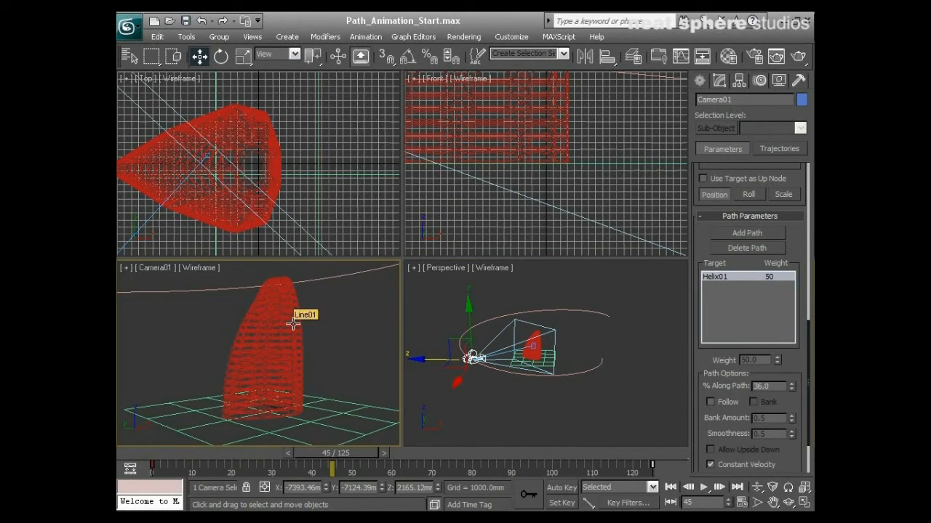
{"action": "key", "text": "F3"}
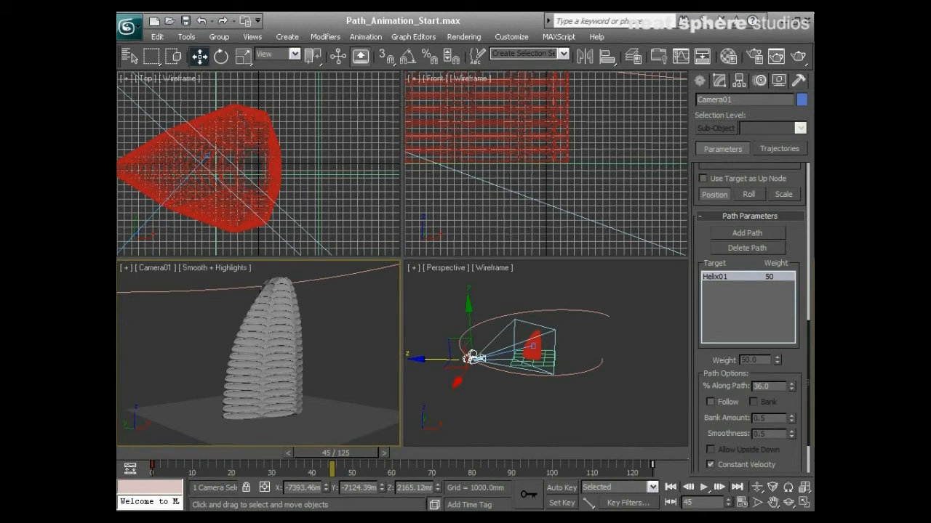
Return to the first frame and play the camera path animation
{"action": "left_click", "coordinate": [671, 487]}
{"action": "left_click", "coordinate": [703, 492]}
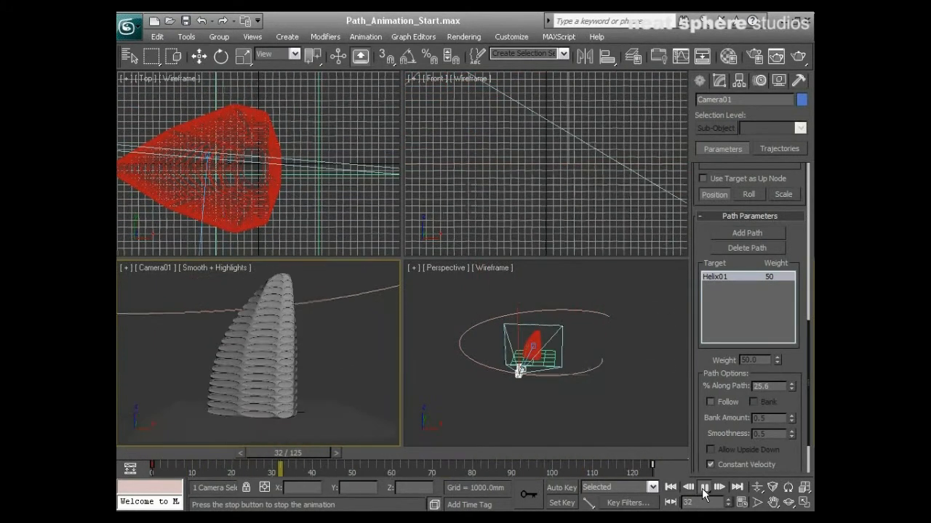
Stop the playback, select the helix path and rotate it about -165 degrees around its Z axis
{"action": "key", "text": "/"}
{"action": "key", "text": "w"}
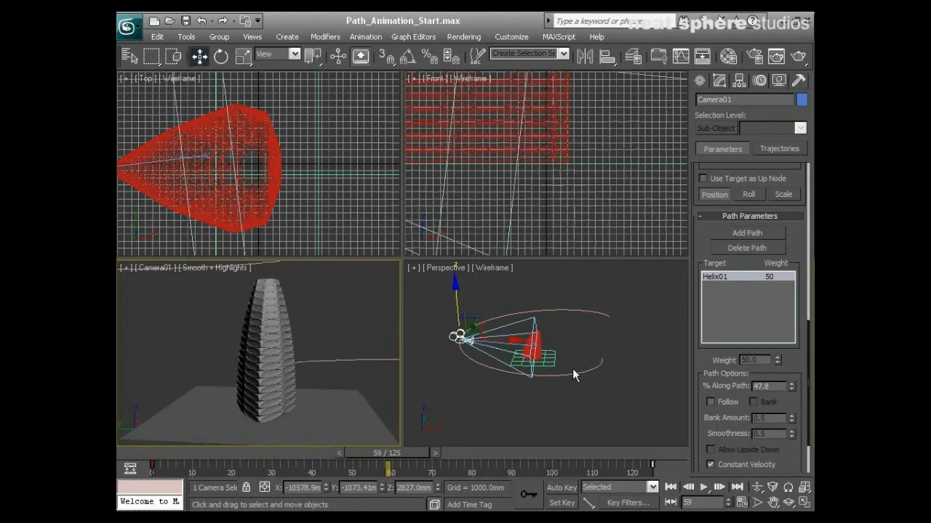
{"action": "left_click", "coordinate": [573, 369]}
{"action": "middle_click_drag", "start_coordinate": [503, 408], "coordinate": [568, 441], "text": "alt"}
{"action": "key", "text": "e"}
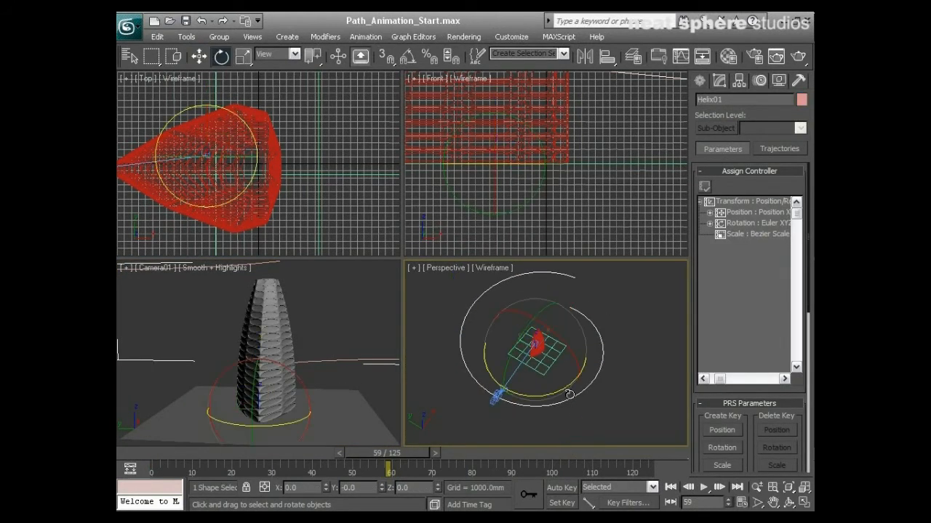
{"action": "left_click_drag", "start_coordinate": [565, 389], "coordinate": [335, 442]}
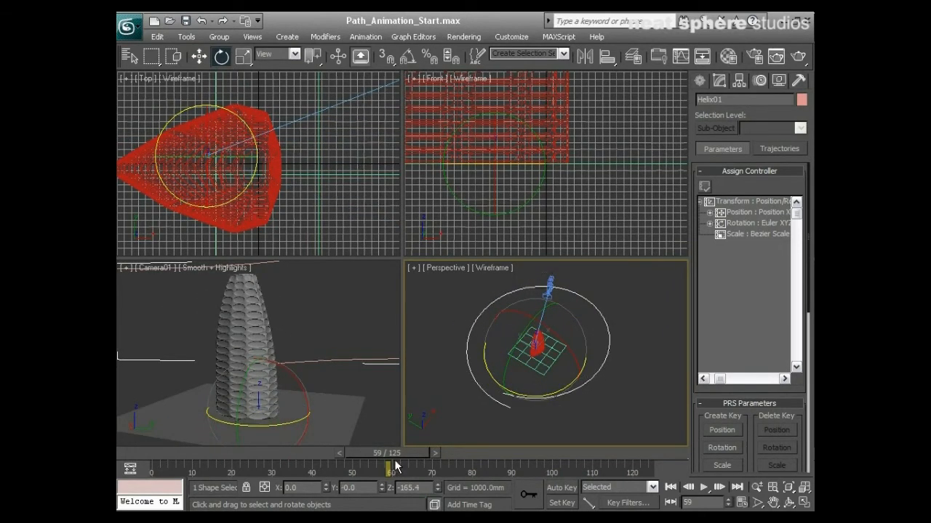
Check the start of the animation, adjust the helix's Z rotation to about -177 degrees and scrub to frame 73
{"action": "left_click_drag", "start_coordinate": [398, 455], "coordinate": [115, 436]}
{"action": "key", "text": "e"}
{"action": "left_click_drag", "start_coordinate": [556, 392], "coordinate": [547, 445]}
{"action": "left_click_drag", "start_coordinate": [140, 454], "coordinate": [444, 463]}
{"action": "key", "text": "e"}
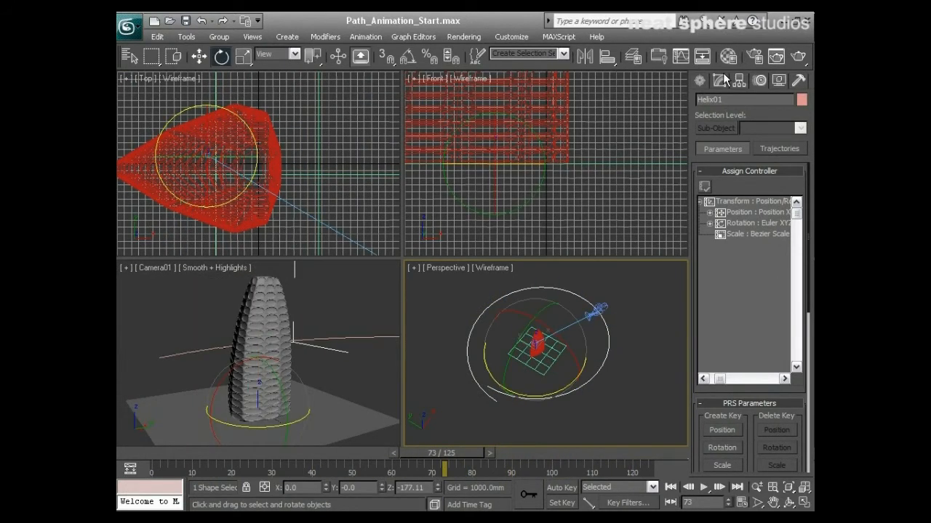
Raise the helix's turns to 1.88 and preview the animation from the first frame
{"action": "left_click", "coordinate": [717, 80]}
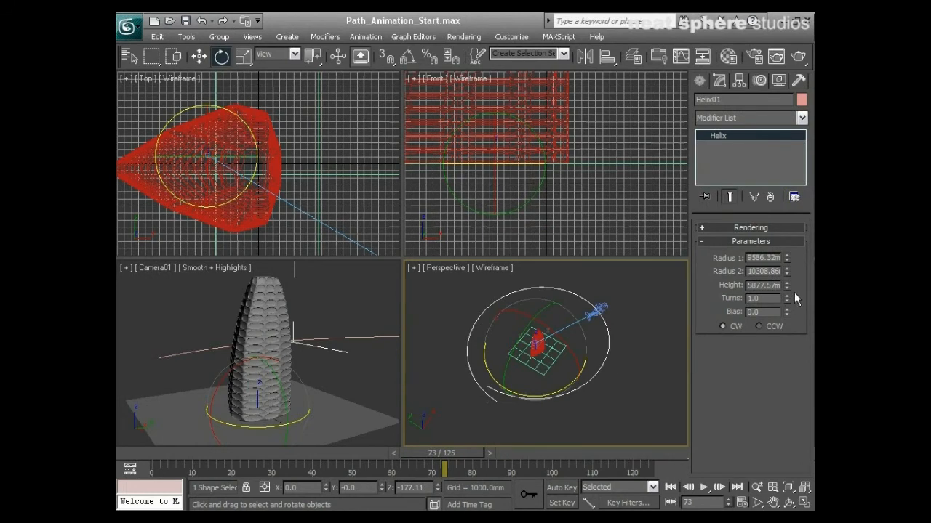
{"action": "left_click_drag", "start_coordinate": [786, 298], "coordinate": [766, 241]}
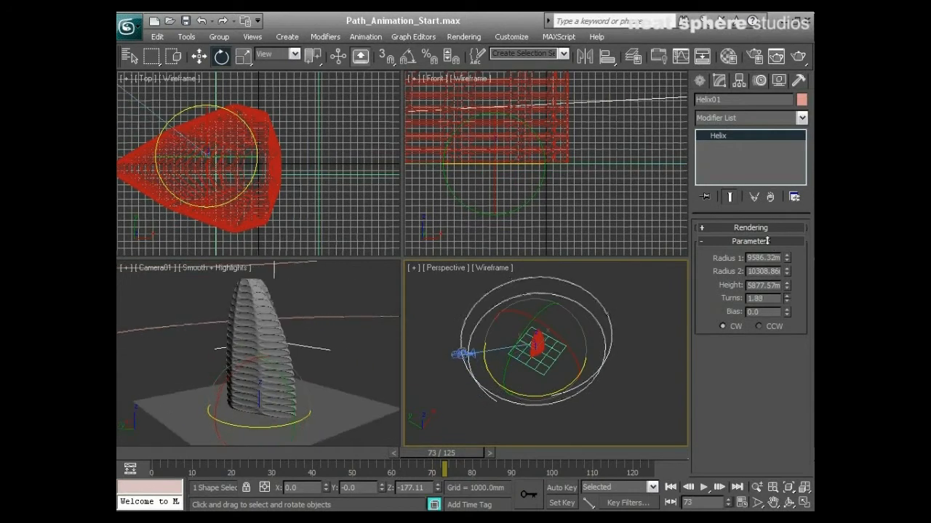
{"action": "left_click", "coordinate": [671, 491]}
{"action": "left_click", "coordinate": [706, 489]}
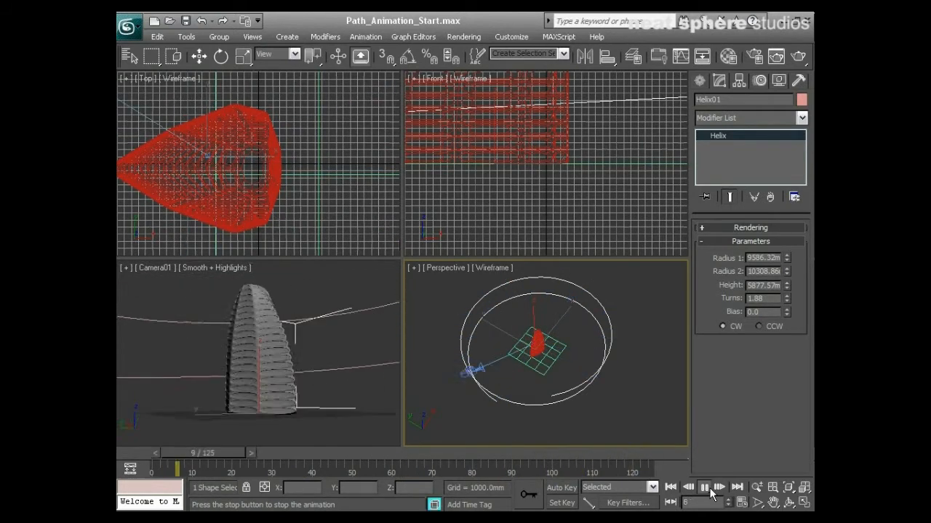
{"action": "left_click", "coordinate": [704, 488]}
{"action": "key", "text": "e"}
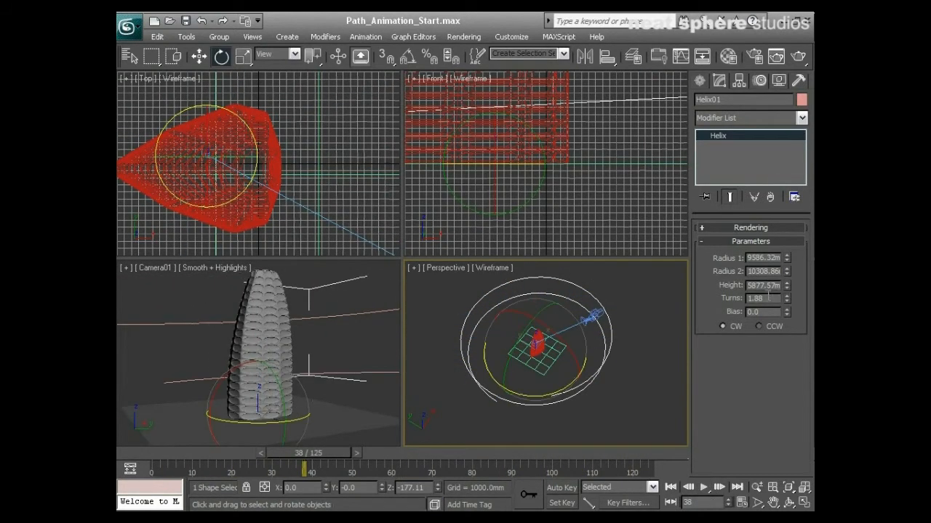
Set the helix to 1.0 turns with CCW direction and scrub the animation to frame 125
{"action": "type", "text": "1.0"}
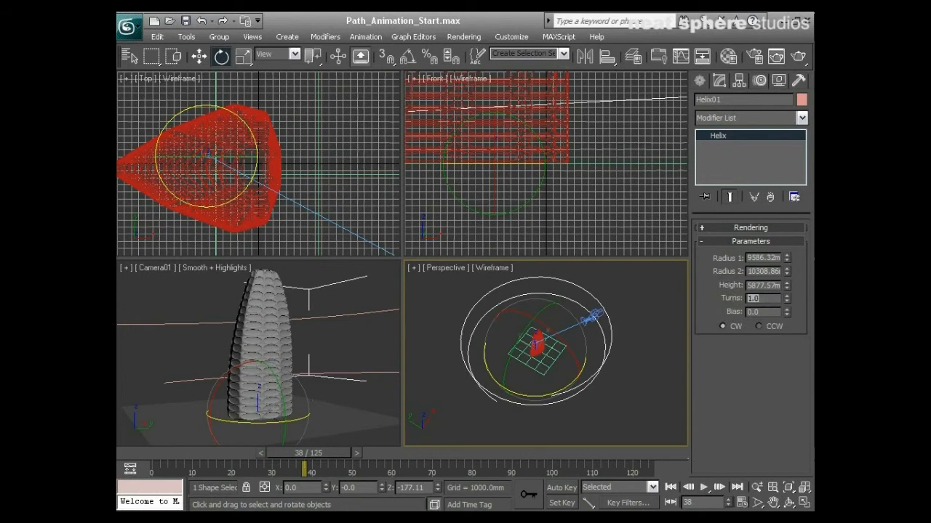
{"action": "key", "text": "Return"}
{"action": "left_click", "coordinate": [759, 327]}
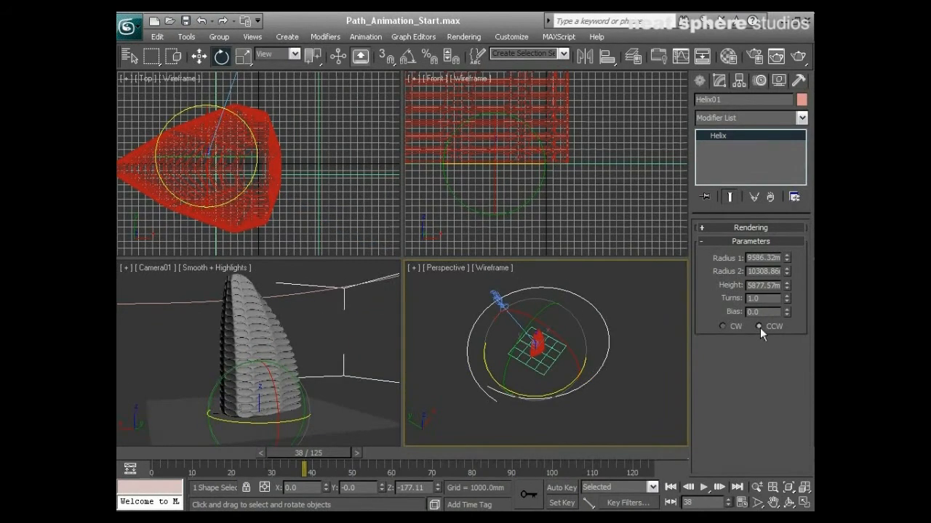
{"action": "left_click", "coordinate": [790, 502]}
{"action": "left_click_drag", "start_coordinate": [565, 380], "coordinate": [562, 343]}
{"action": "left_click_drag", "start_coordinate": [299, 453], "coordinate": [670, 455]}
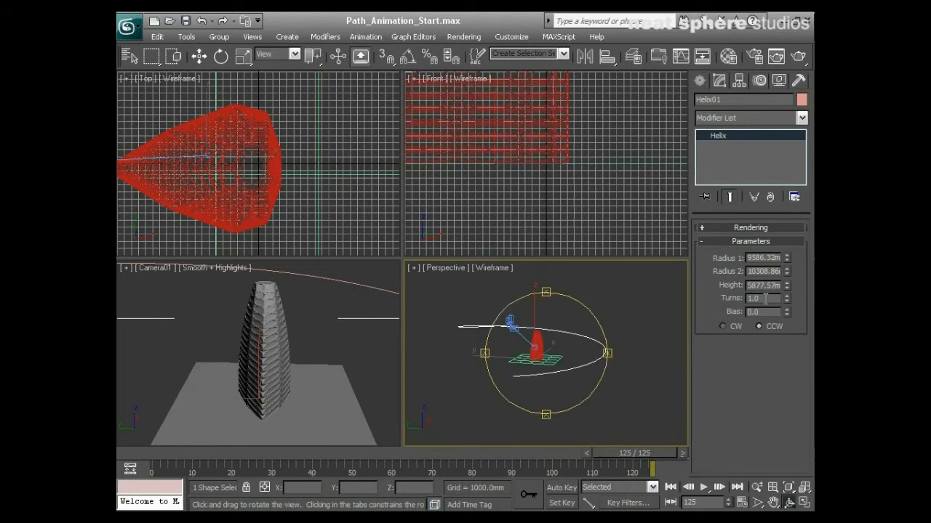
Reduce the helix's Radius 2 to about 1959 mm, raise its height to about 10815 mm and scrub to frame 0
{"action": "left_click_drag", "start_coordinate": [787, 272], "coordinate": [786, 330]}
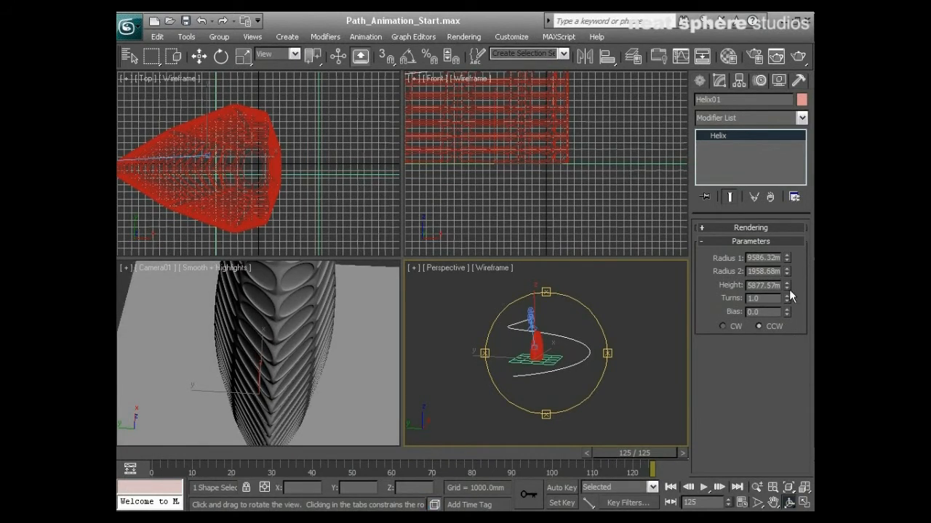
{"action": "left_click_drag", "start_coordinate": [785, 286], "coordinate": [768, 229]}
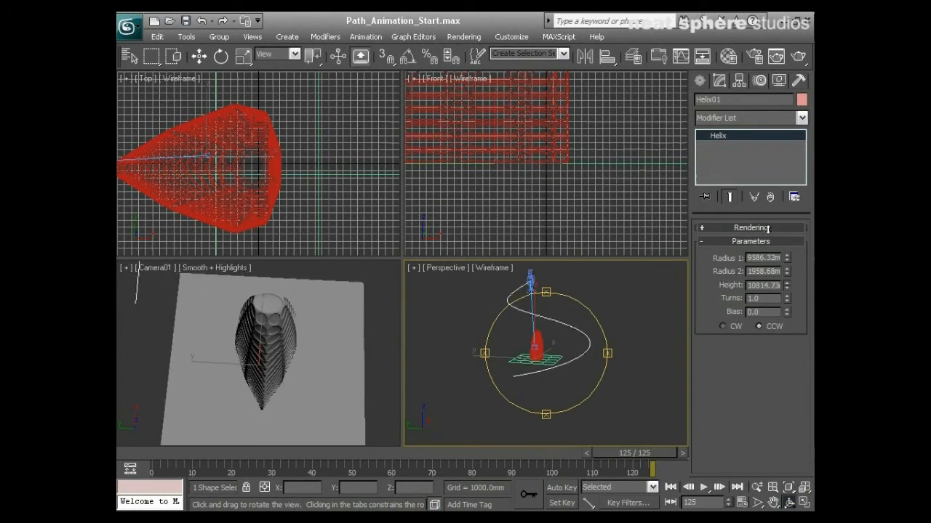
{"action": "left_click_drag", "start_coordinate": [655, 451], "coordinate": [116, 430]}
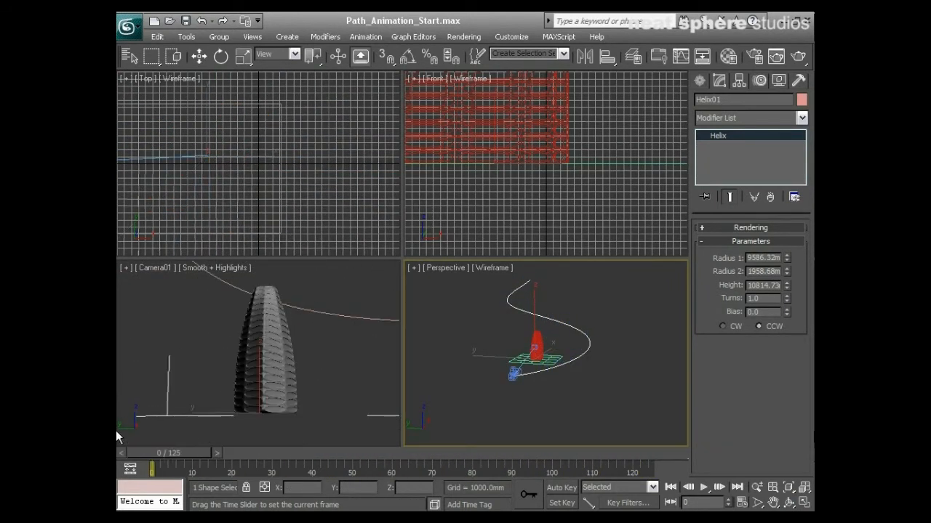
Increase the helix's Radius 1 to about 14571 mm, scrub to frame 125 and set its turns to 1.49
{"action": "key", "text": "ctrl+r"}
{"action": "left_click_drag", "start_coordinate": [786, 258], "coordinate": [778, 222]}
{"action": "left_click_drag", "start_coordinate": [140, 453], "coordinate": [613, 509]}
{"action": "key", "text": "ctrl+r"}
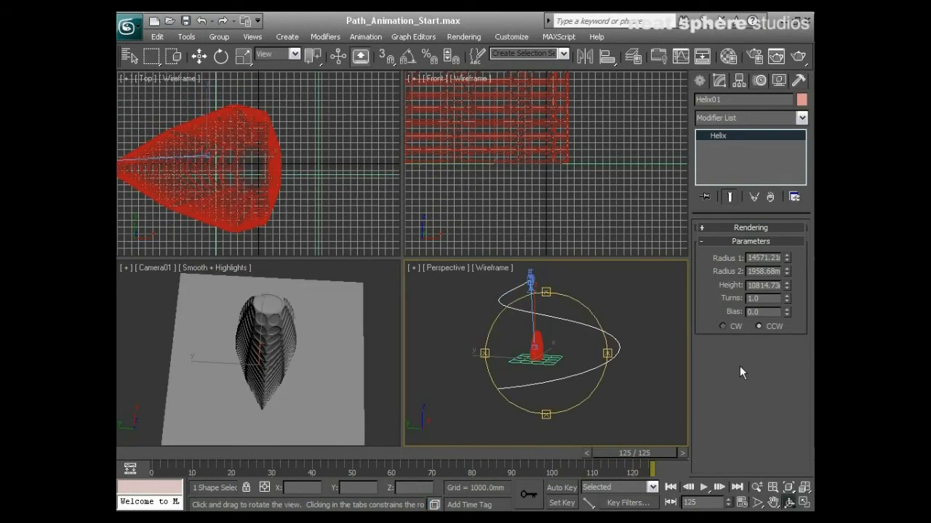
{"action": "left_click_drag", "start_coordinate": [790, 302], "coordinate": [769, 268]}
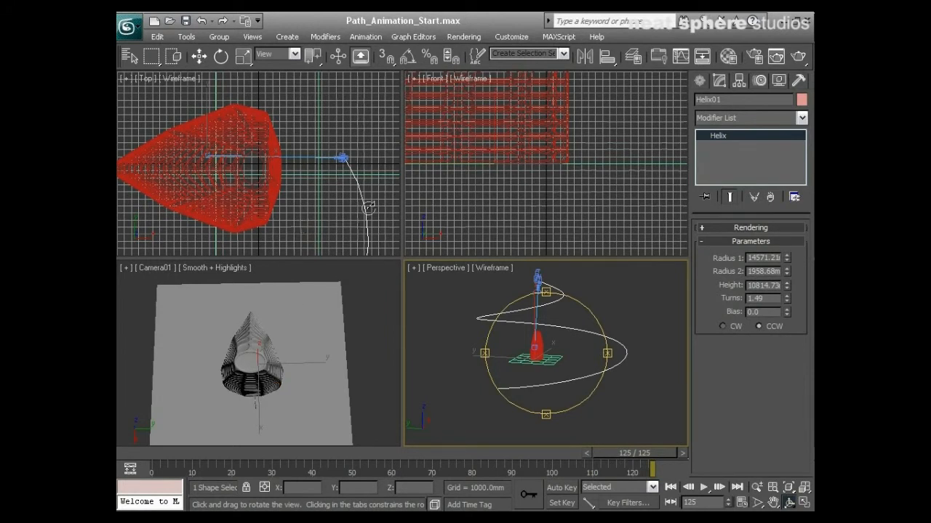
Move the tower and ground plane together slightly upward along Y in the Top view, and scrub through the whole animation
{"action": "left_click", "coordinate": [289, 172]}
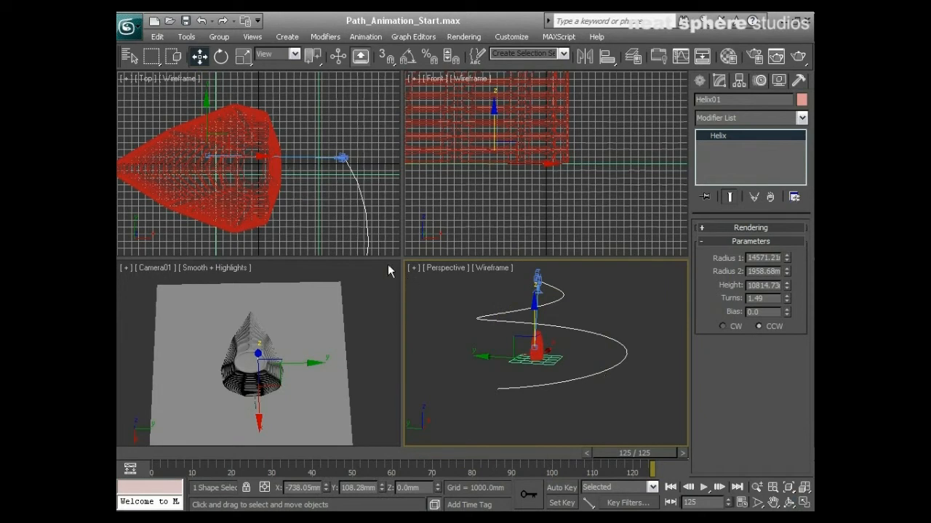
{"action": "left_click", "coordinate": [242, 139]}
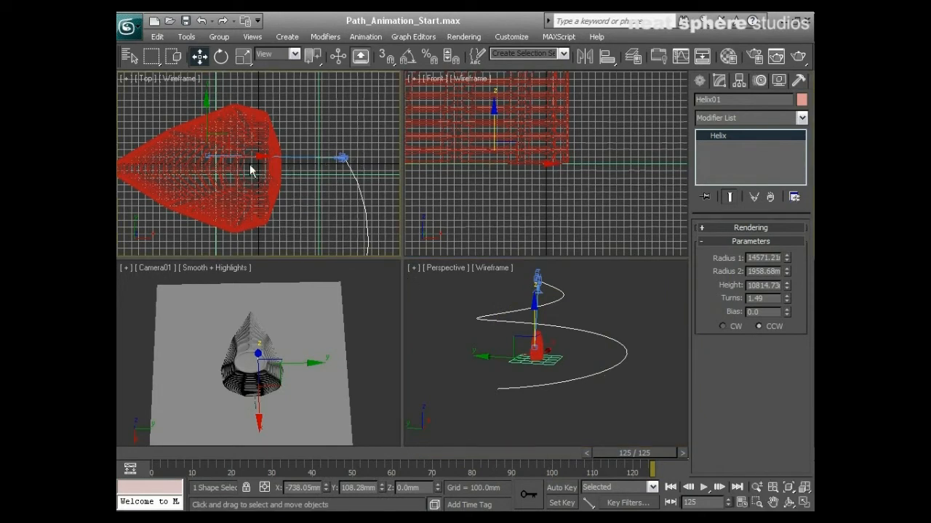
{"action": "left_click", "coordinate": [307, 198]}
{"action": "left_click_drag", "start_coordinate": [295, 199], "coordinate": [274, 176]}
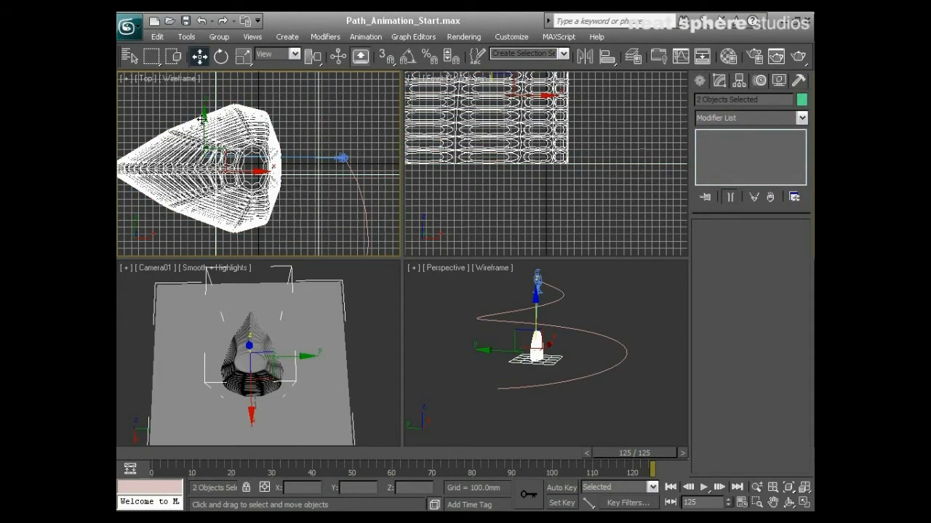
{"action": "left_click_drag", "start_coordinate": [206, 115], "coordinate": [208, 103]}
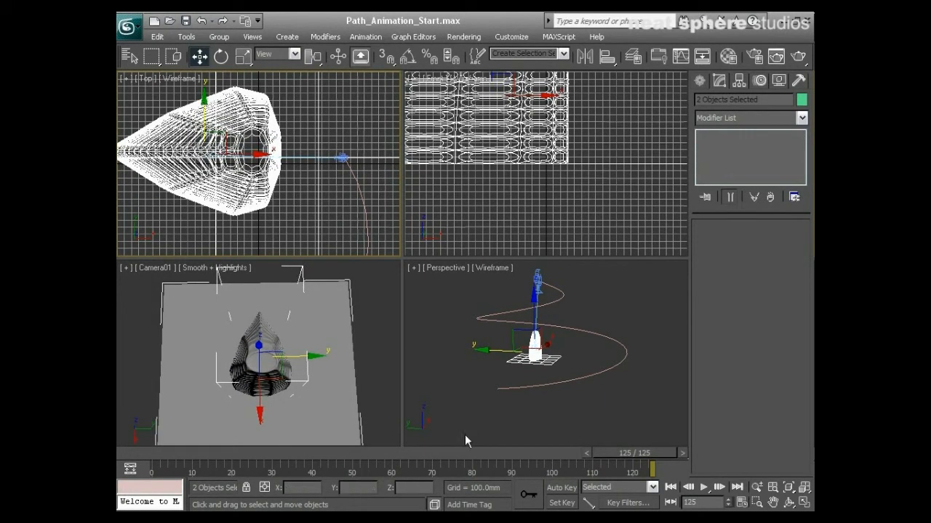
{"action": "left_click_drag", "start_coordinate": [607, 455], "coordinate": [136, 467]}
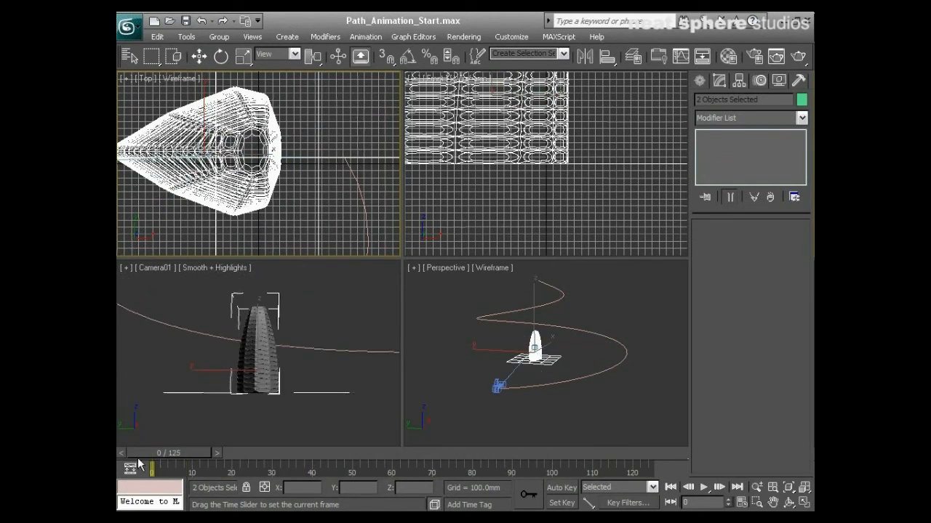
{"action": "left_click_drag", "start_coordinate": [197, 451], "coordinate": [635, 452]}
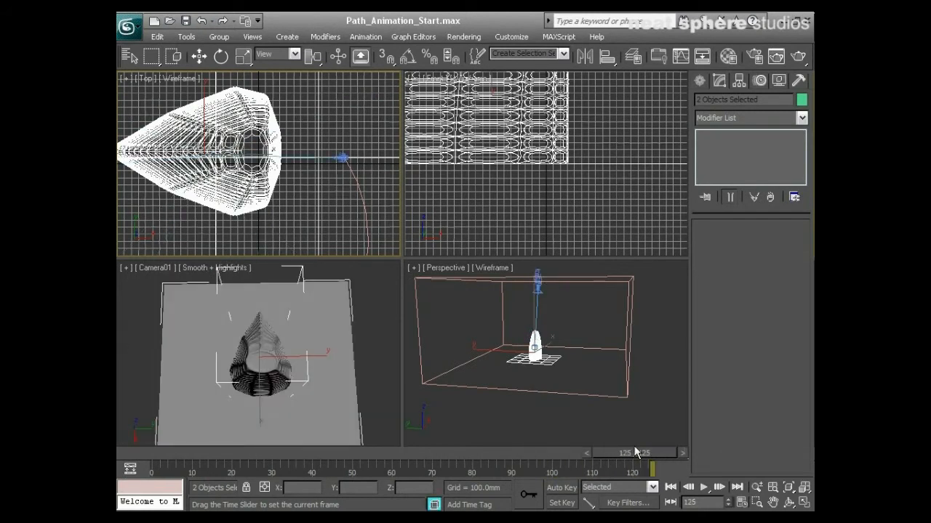
Select the helix, raise its height to about 15357 mm and check the camera view at frames 100 and 125
{"action": "key", "text": "w"}
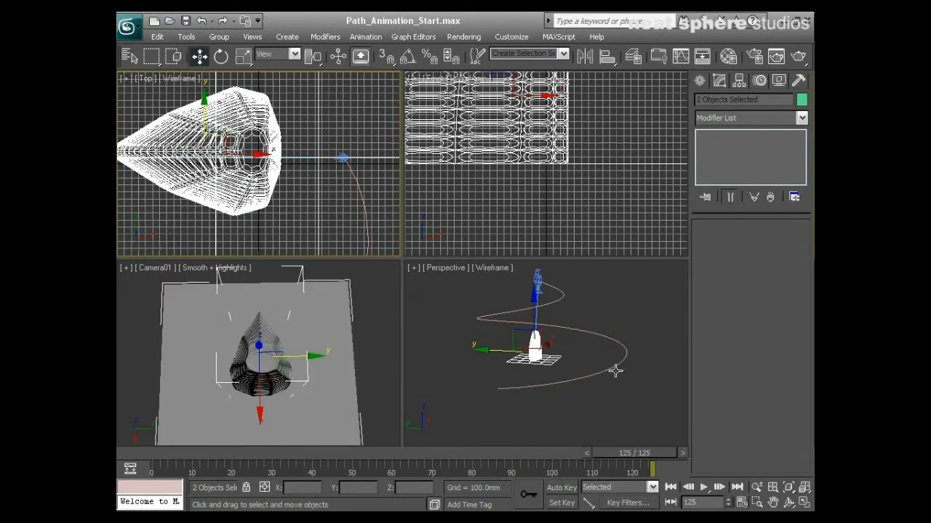
{"action": "left_click", "coordinate": [604, 336]}
{"action": "left_click_drag", "start_coordinate": [789, 292], "coordinate": [789, 267]}
{"action": "left_click_drag", "start_coordinate": [652, 463], "coordinate": [553, 463]}
{"action": "key", "text": "w"}
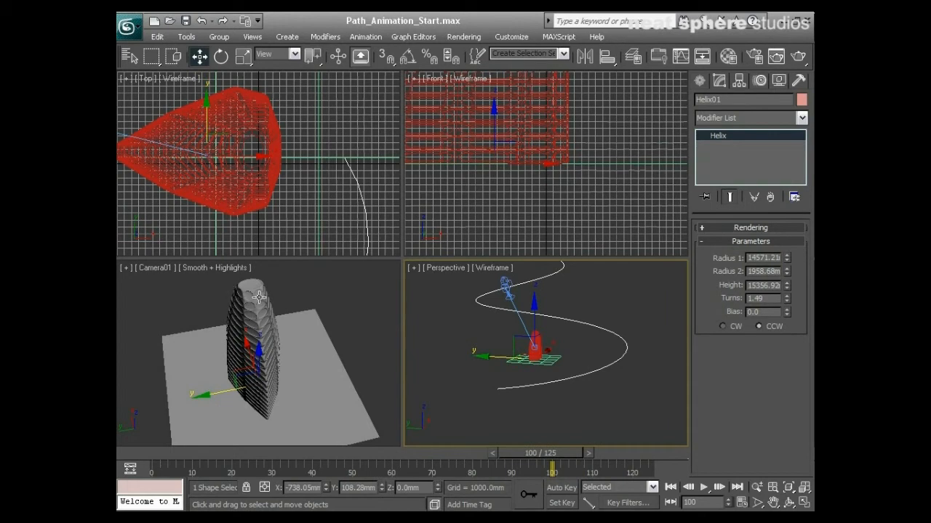
{"action": "left_click_drag", "start_coordinate": [568, 449], "coordinate": [704, 468]}
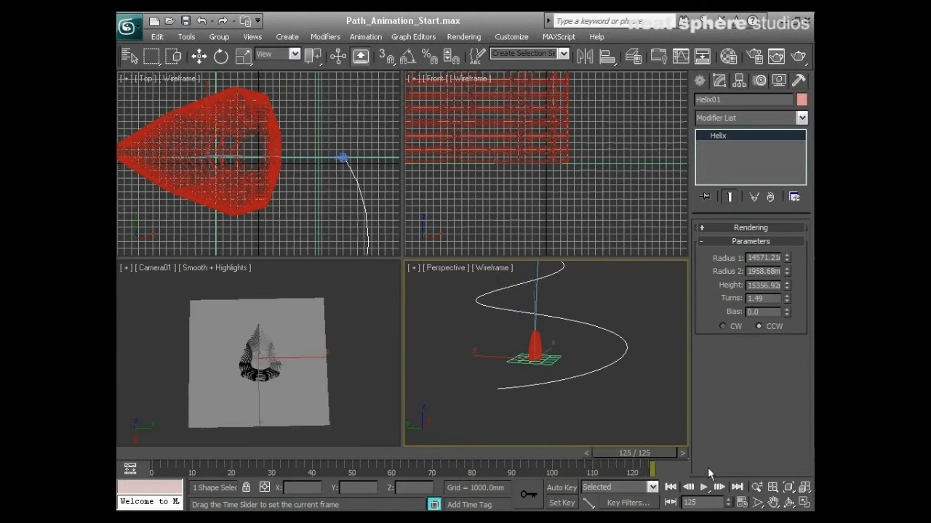
{"action": "key", "text": "w"}
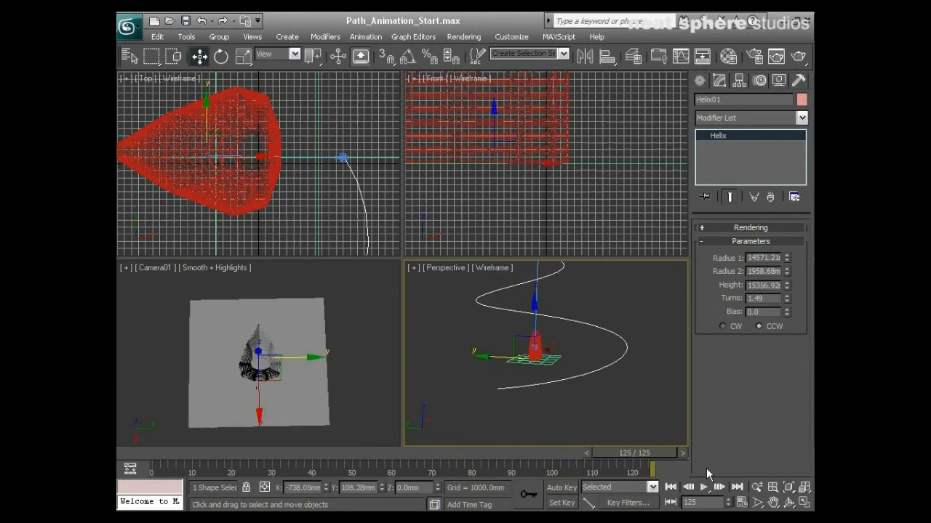